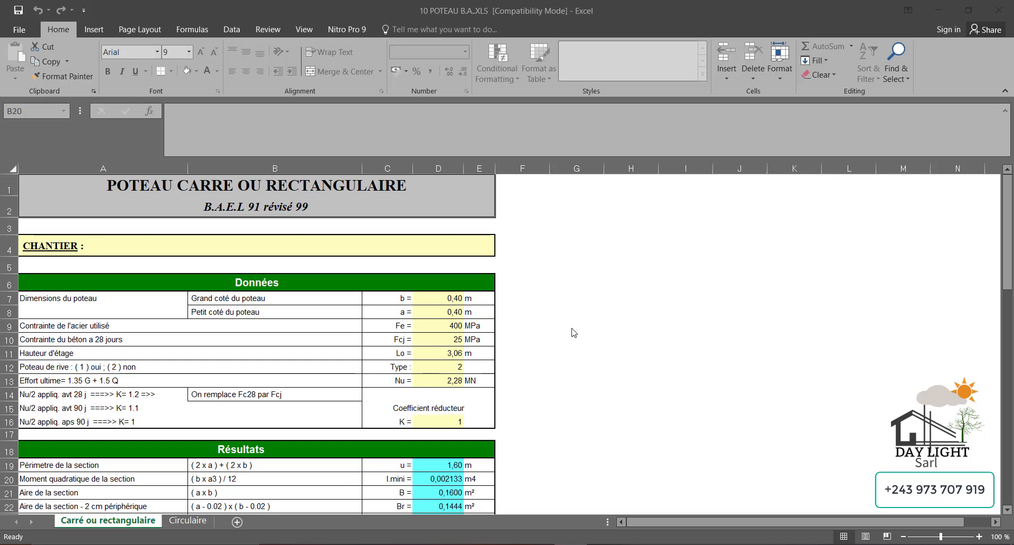
- Review the square or rectangular column sheet's layout and its Données inputs, including concrete strength and storey height
scroll(573, 332, "down", 3)
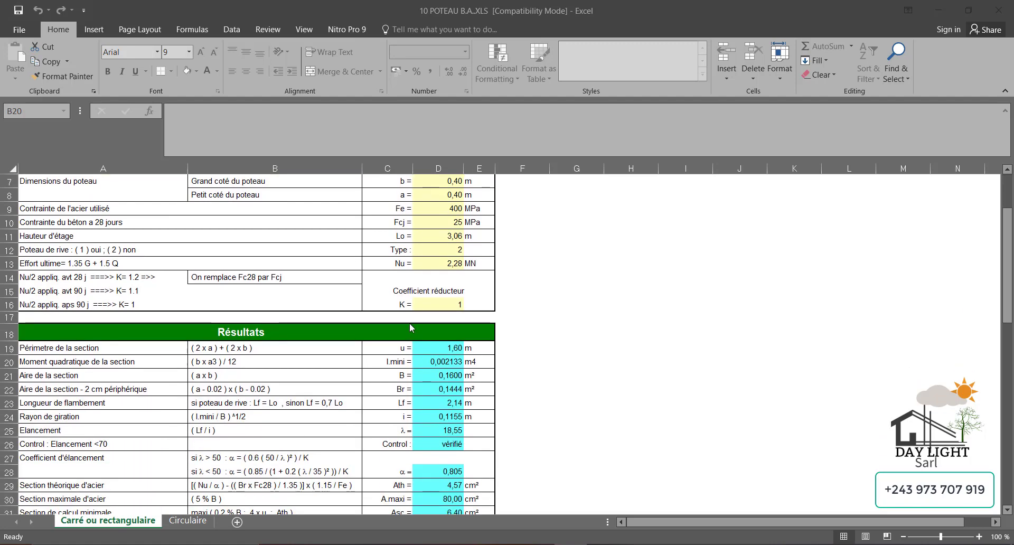
scroll(391, 365, "down", 3)
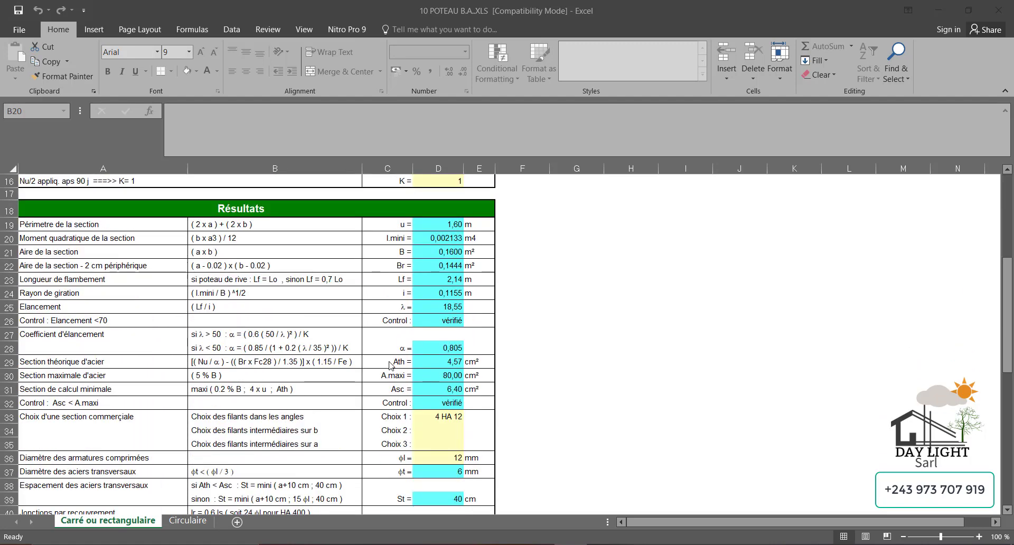
scroll(391, 364, "up", 2)
scroll(391, 364, "up", 3)
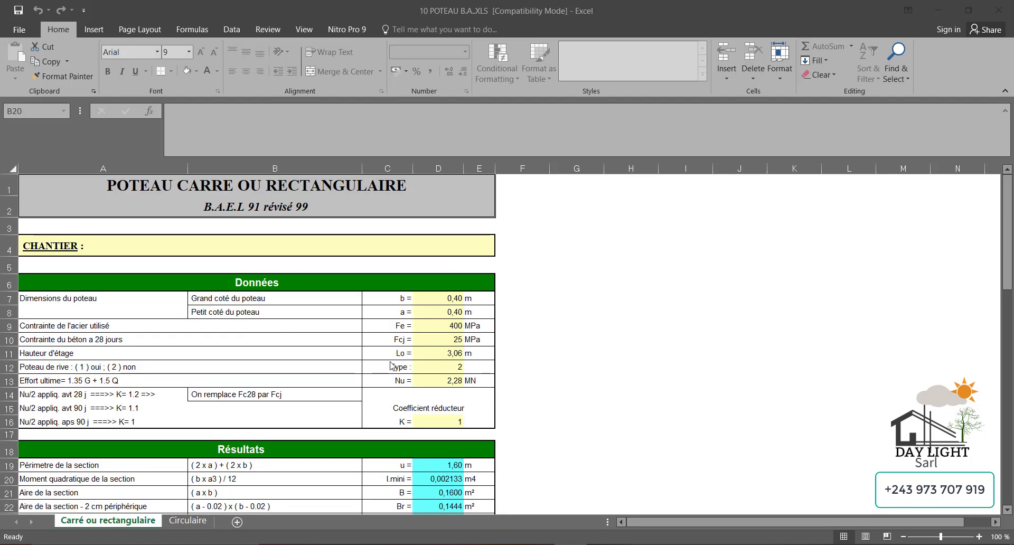
scroll(391, 365, "down", 6)
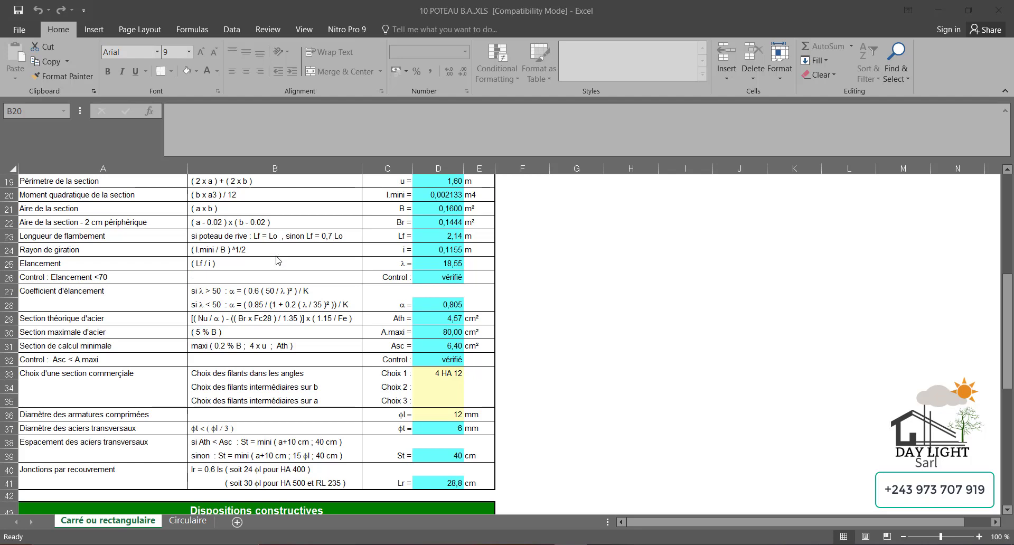
scroll(279, 259, "up", 6)
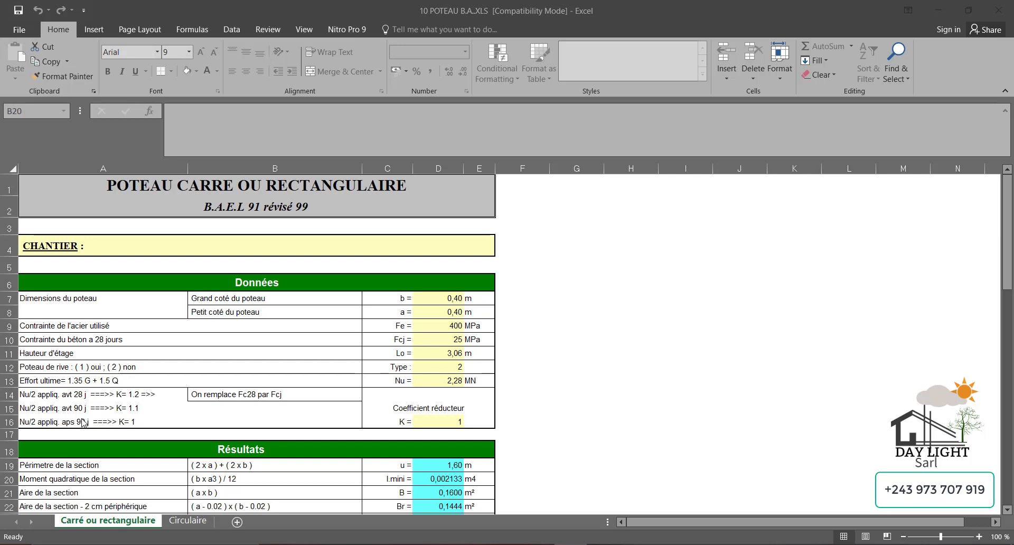
scroll(82, 298, "down", 1)
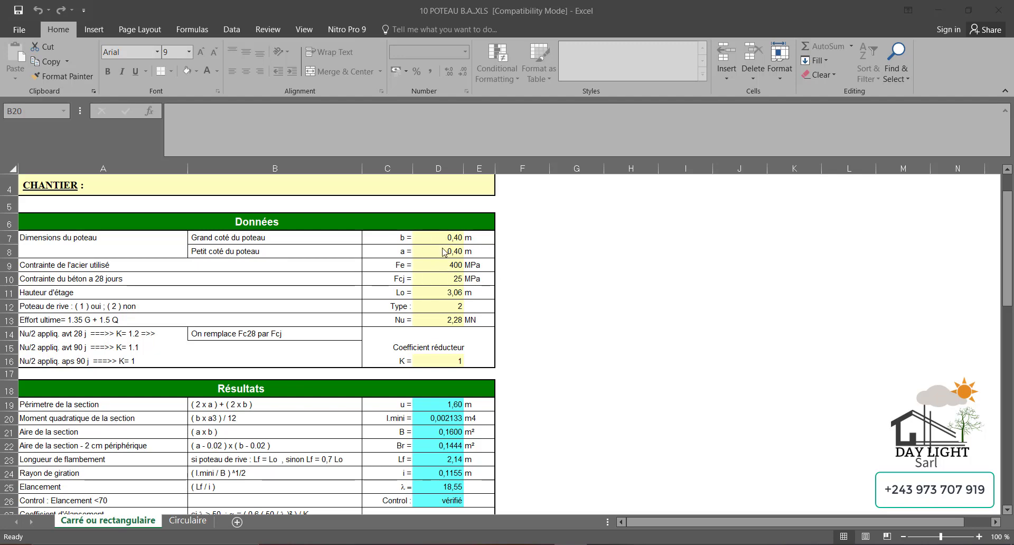
left_click(458, 270)
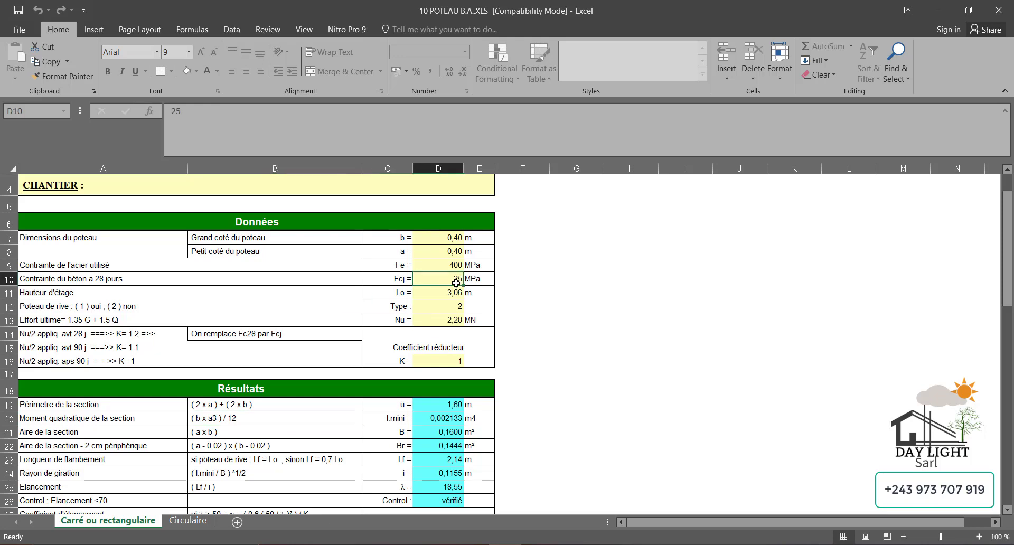
left_click(458, 293)
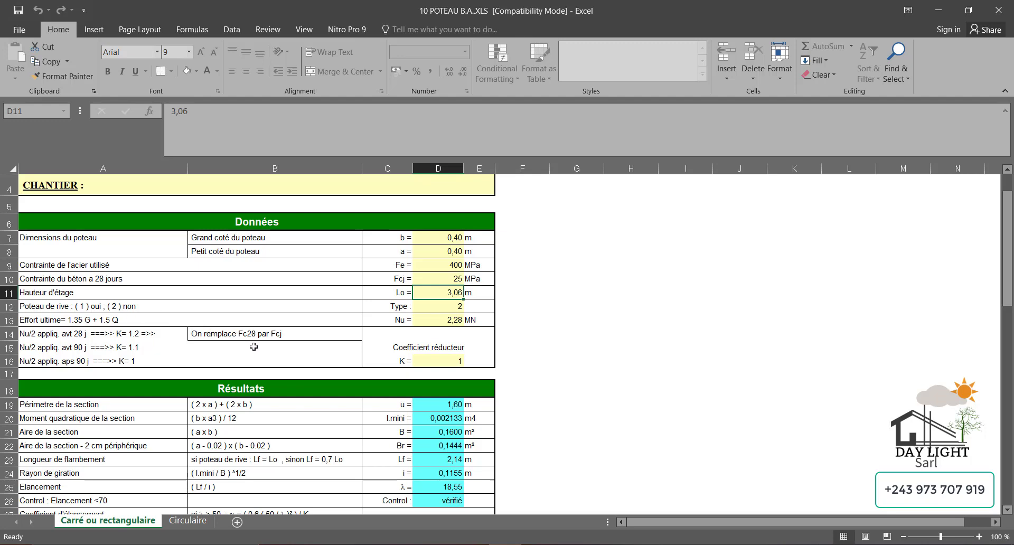
scroll(49, 330, "down", 1)
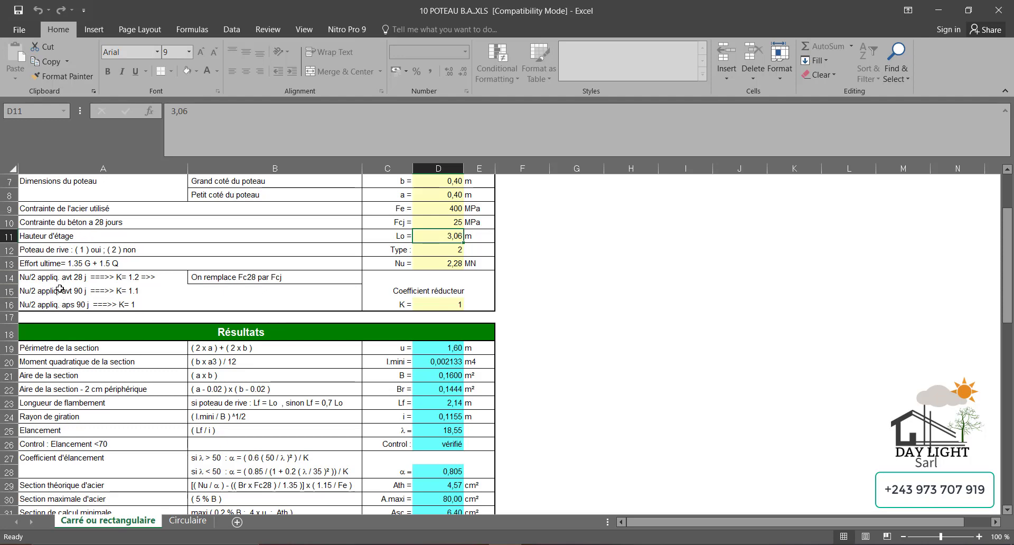
- Highlight the Résultats rows from the section perimeter through the Asc < A.maxi control and compare them with the input data
scroll(95, 306, "down", 4)
scroll(263, 366, "up", 2)
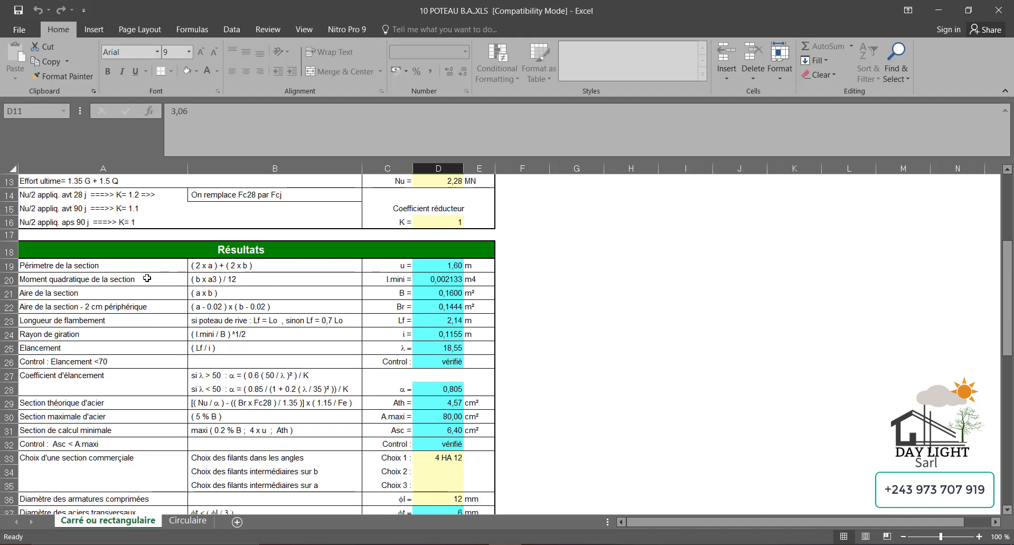
left_click_drag(68, 268, 434, 446)
scroll(370, 264, "up", 3)
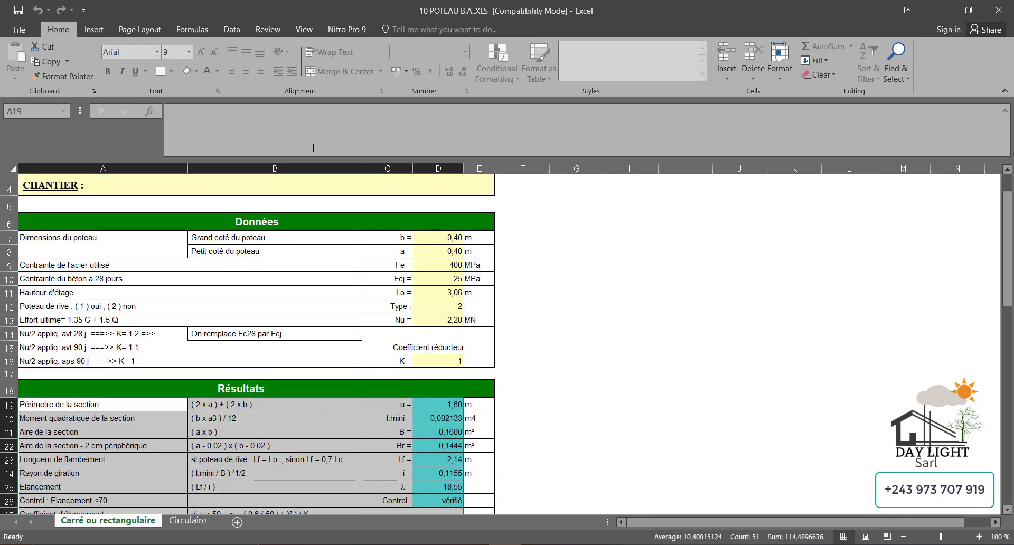
scroll(378, 295, "down", 4)
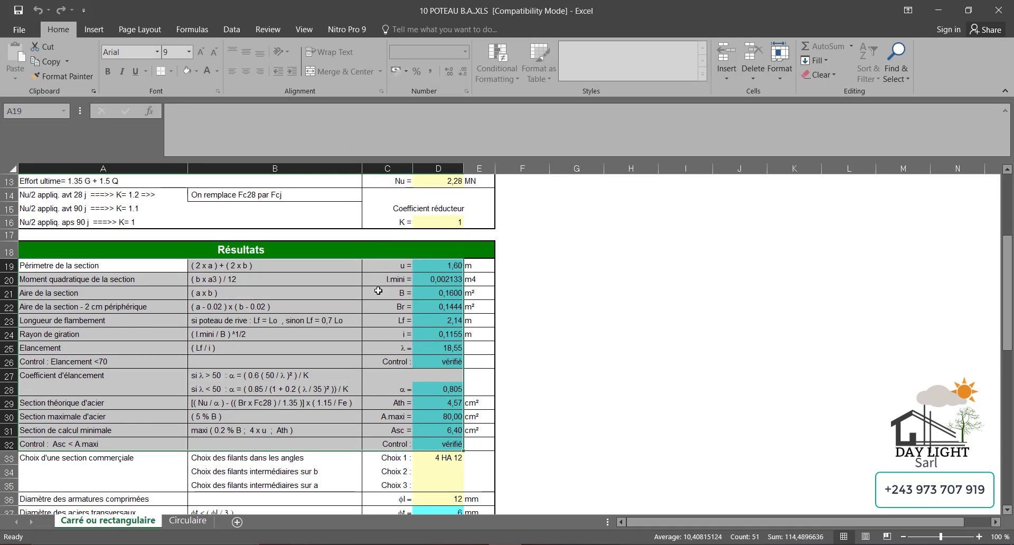
left_click(380, 306)
- Examine the Périmetre de la section row, its formula and result, together with the neighbouring section property formulas
left_click(79, 227)
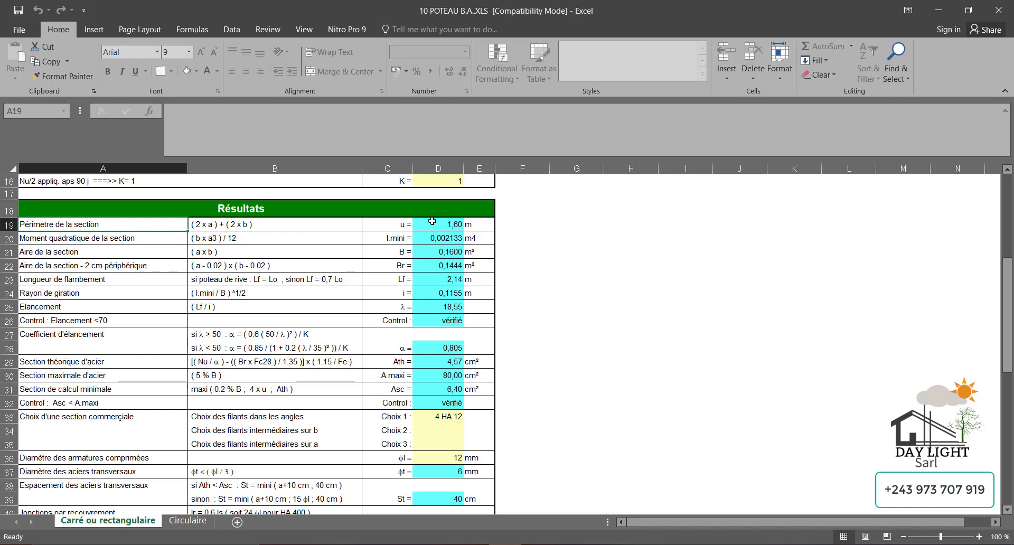
key("Right")
key("Right")
key("Right")
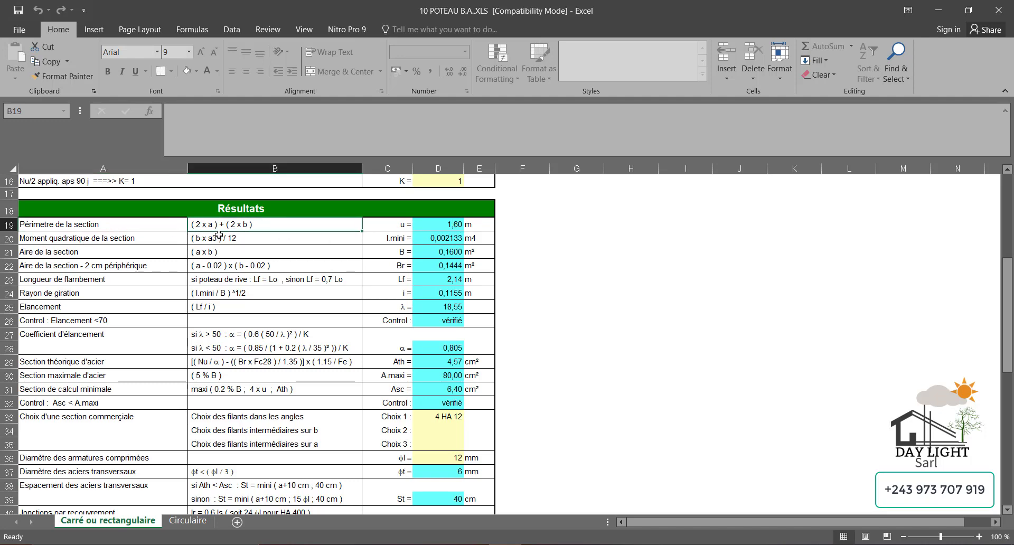
scroll(216, 234, "up", 1)
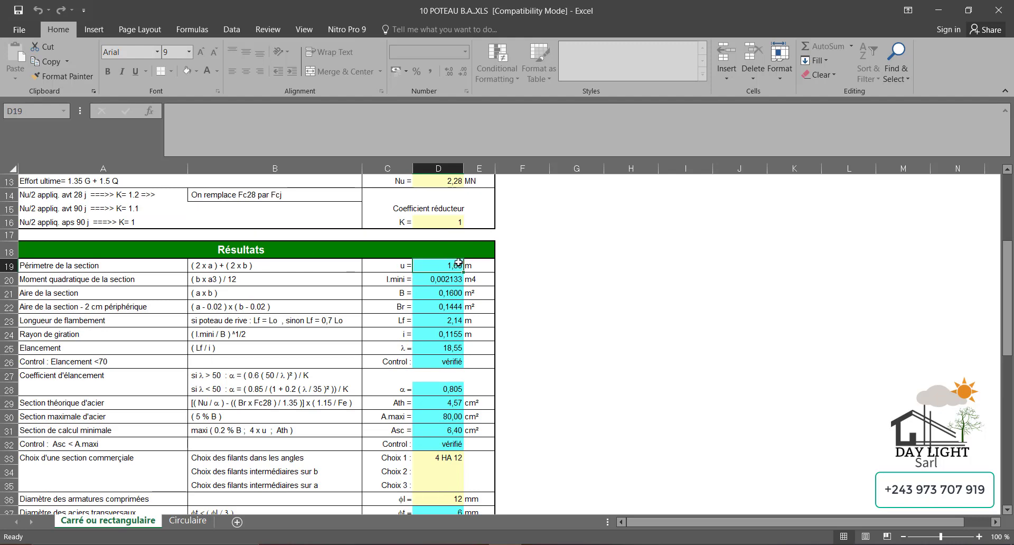
left_click(222, 268)
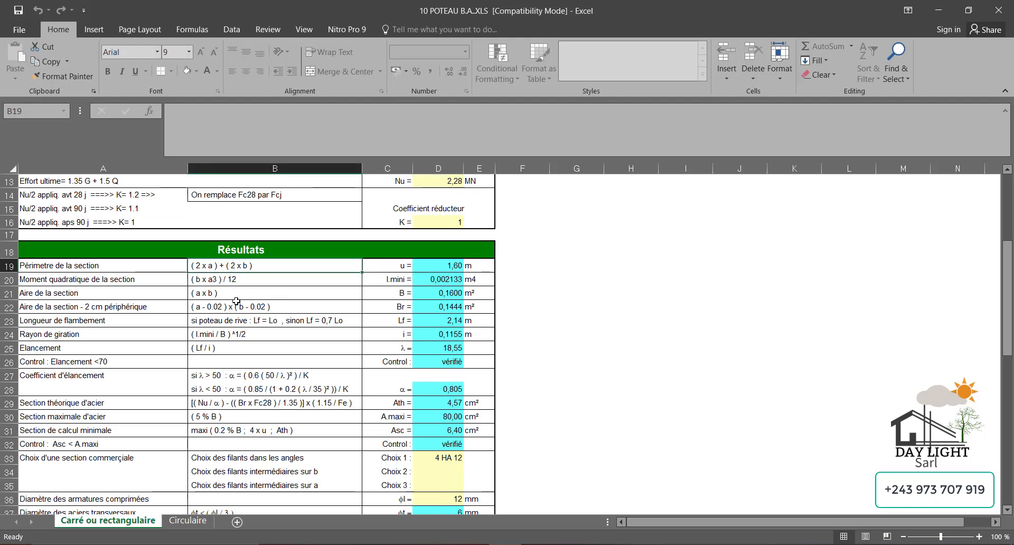
scroll(237, 302, "down", 1)
scroll(264, 264, "up", 1)
scroll(476, 292, "down", 1)
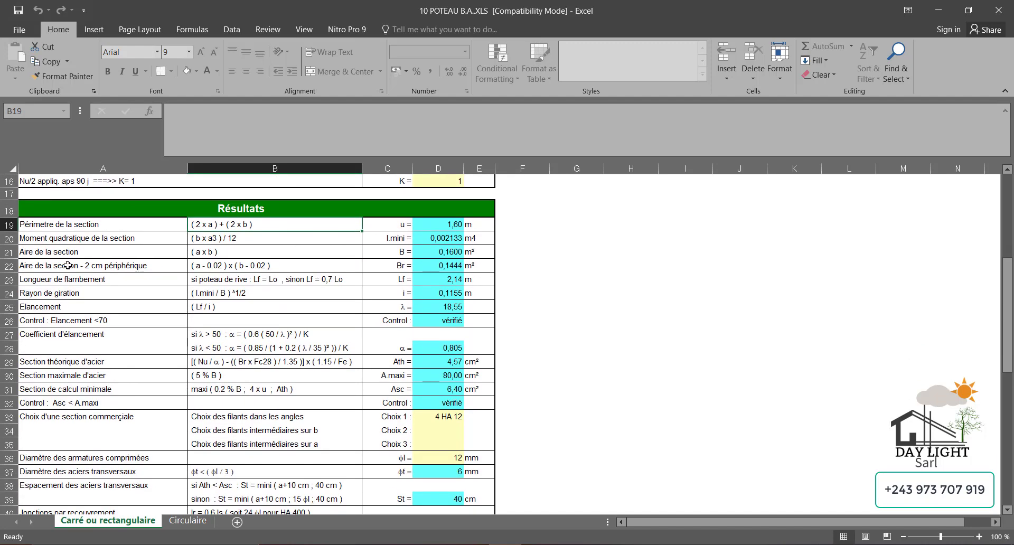
left_click(81, 228)
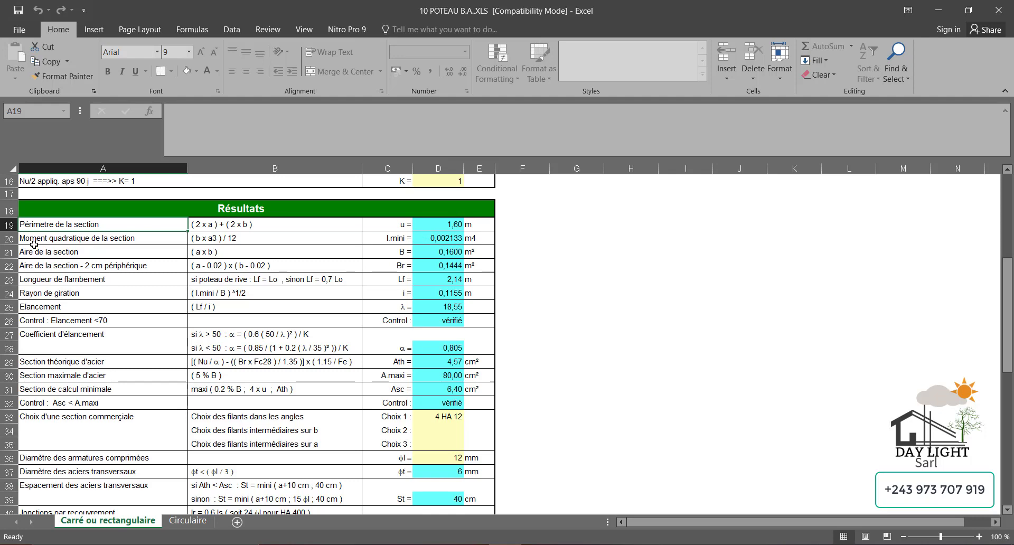
scroll(32, 242, "up", 1)
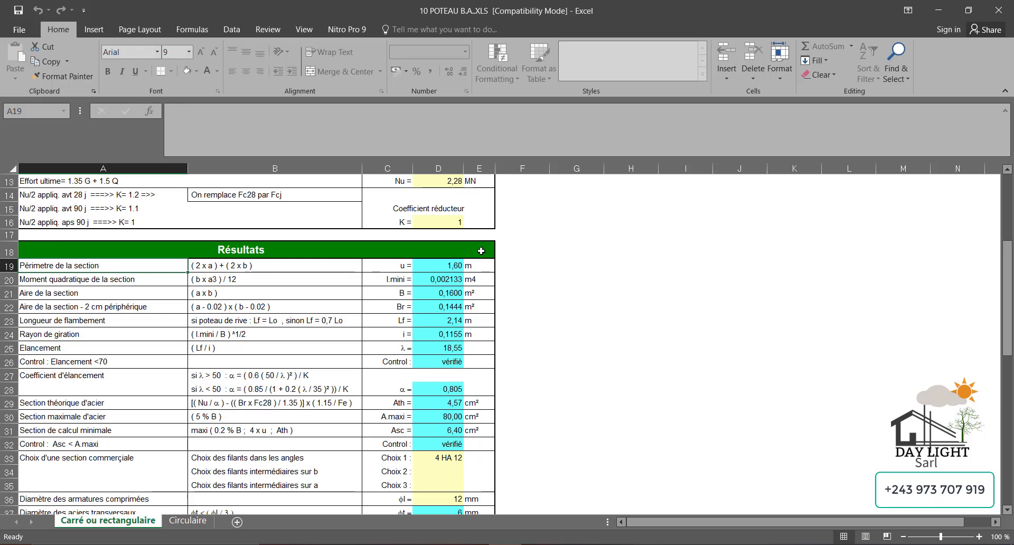
- Examine the buckling length, slenderness, steel section and reinforcement choice rows, down to the Dispositions constructives block
scroll(176, 342, "down", 1)
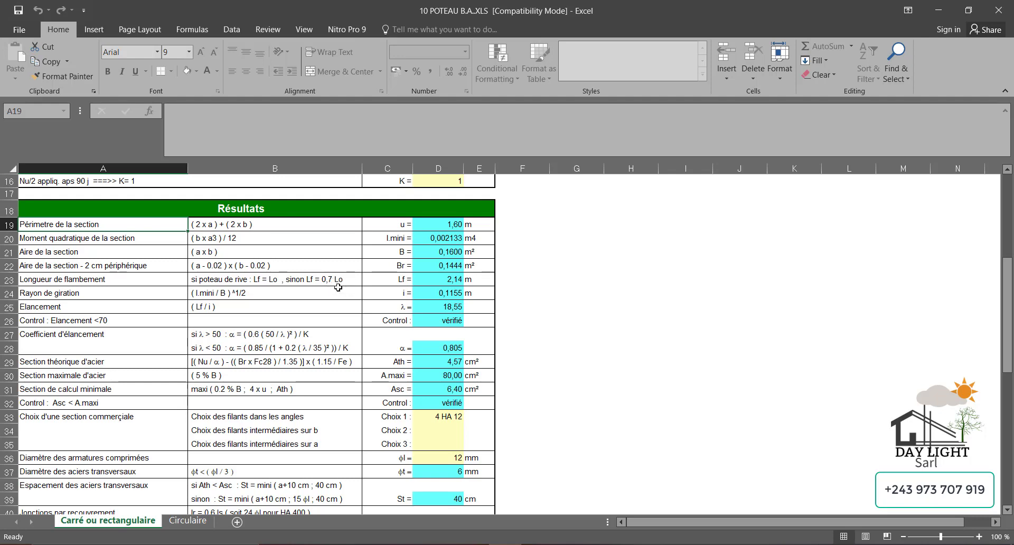
scroll(347, 304, "up", 2)
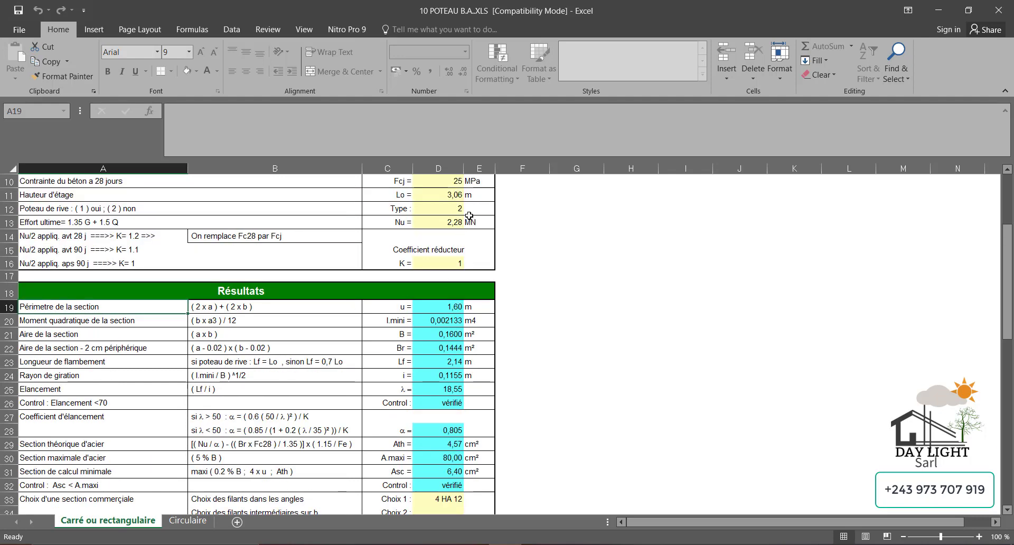
scroll(233, 351, "down", 2)
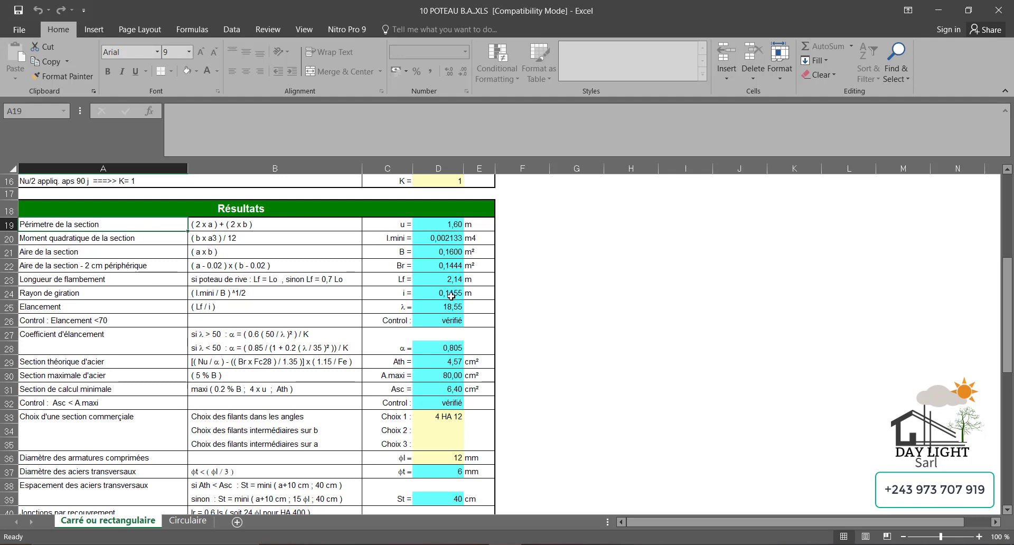
scroll(97, 353, "down", 1)
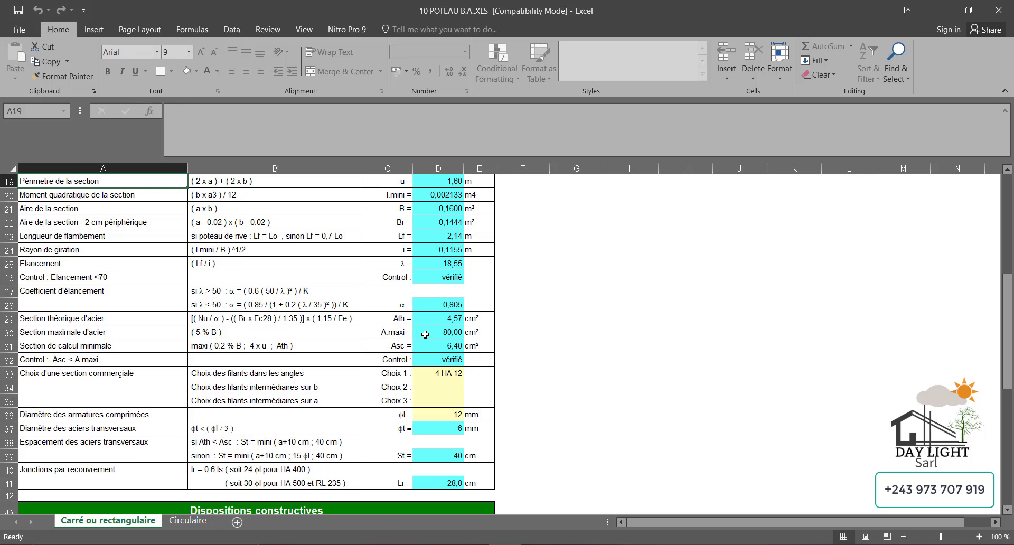
scroll(425, 335, "down", 2)
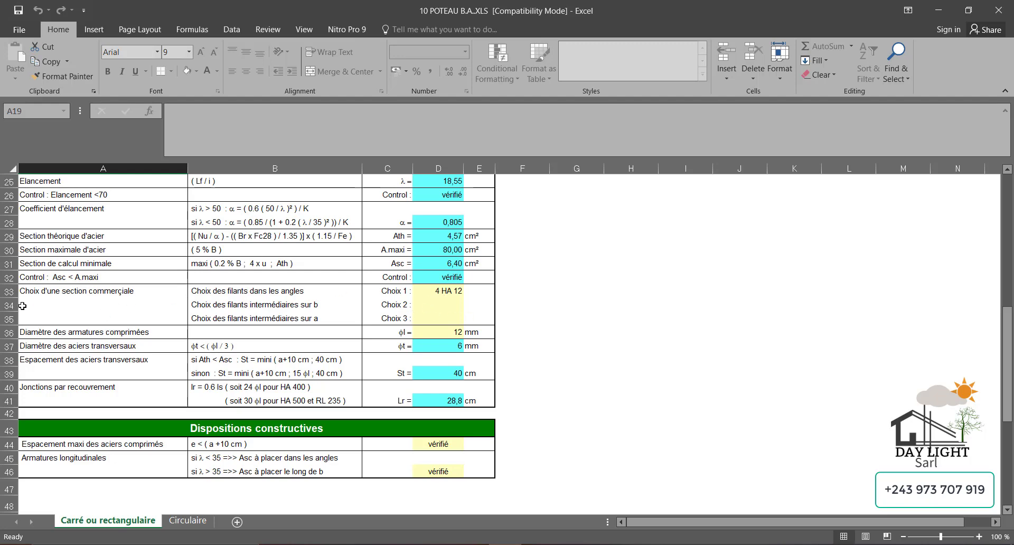
left_click(46, 308)
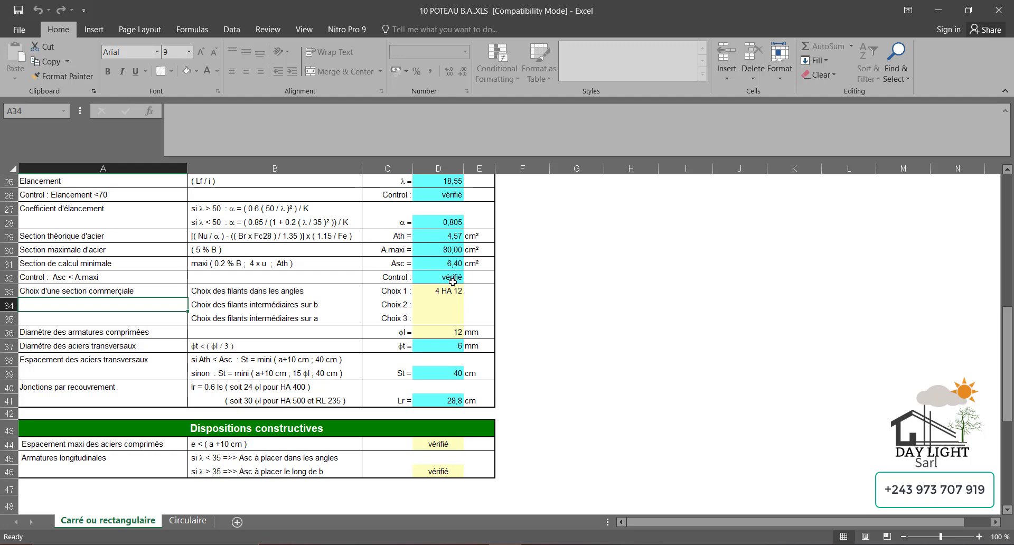
scroll(456, 279, "down", 1)
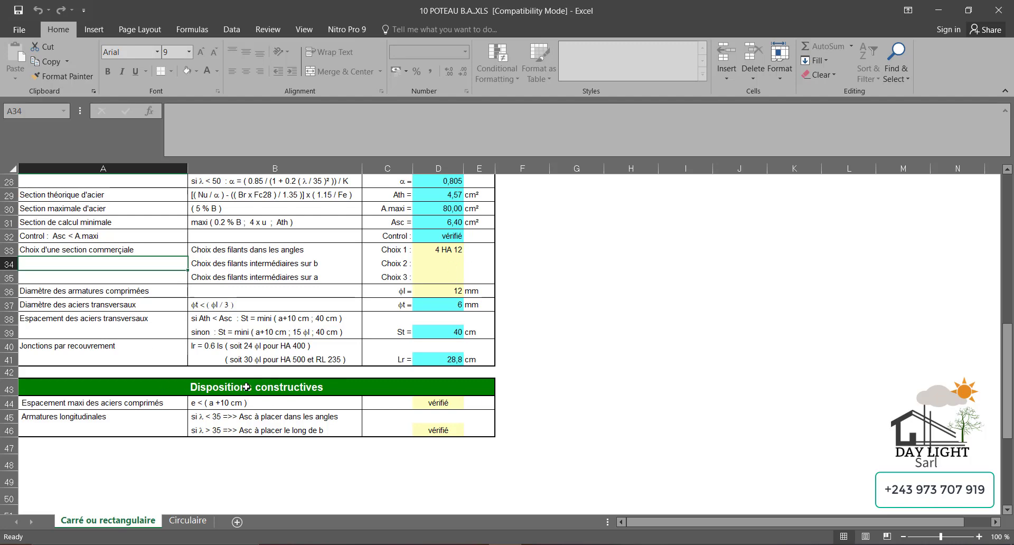
scroll(219, 362, "up", 9)
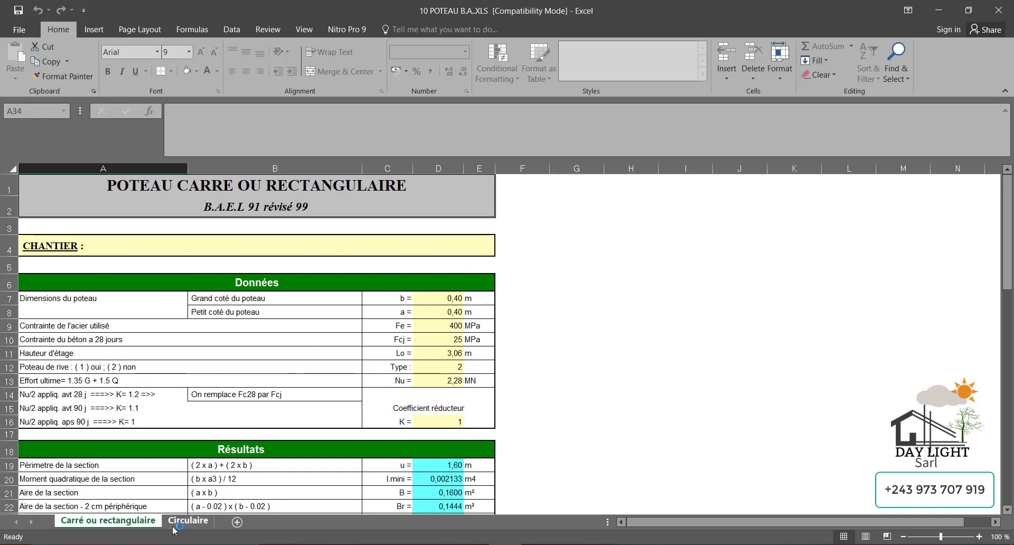
scroll(184, 498, "down", 2)
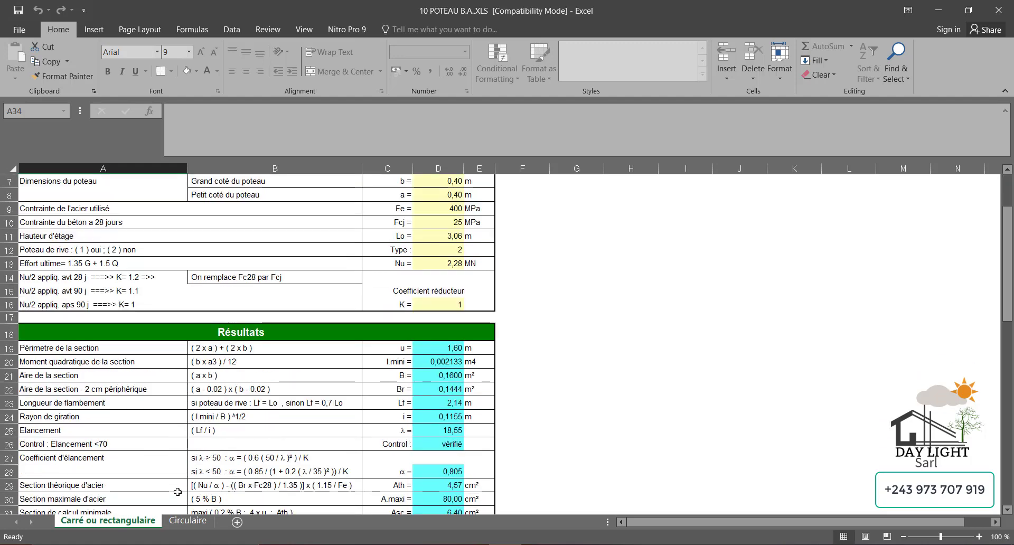
- Open the Circulaire sheet and review its input data, results and Dispositions constructives, comparing it with the Carré ou rectangulaire sheet
left_click(188, 520)
scroll(216, 309, "up", 5)
scroll(216, 308, "up", 6)
scroll(317, 243, "down", 4)
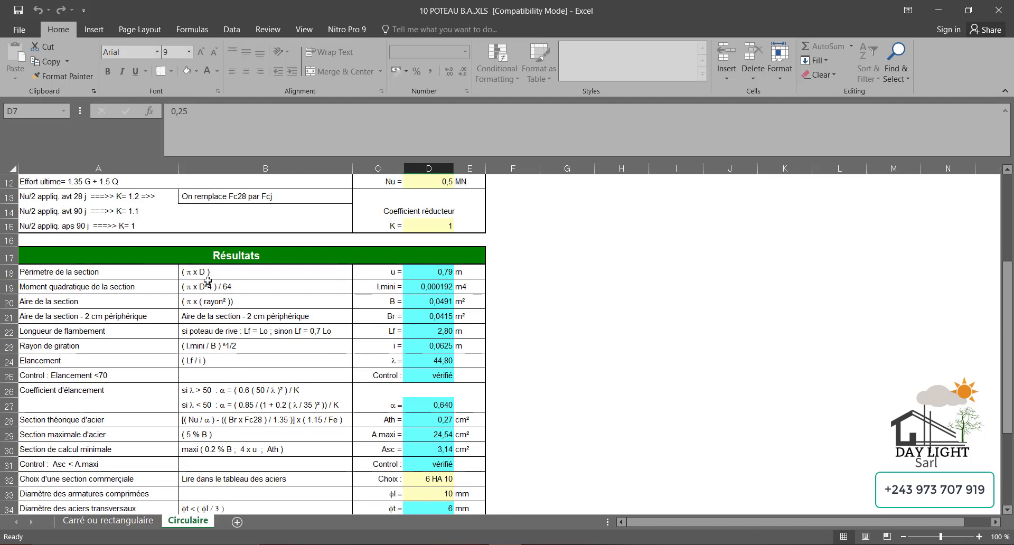
scroll(196, 387, "up", 3)
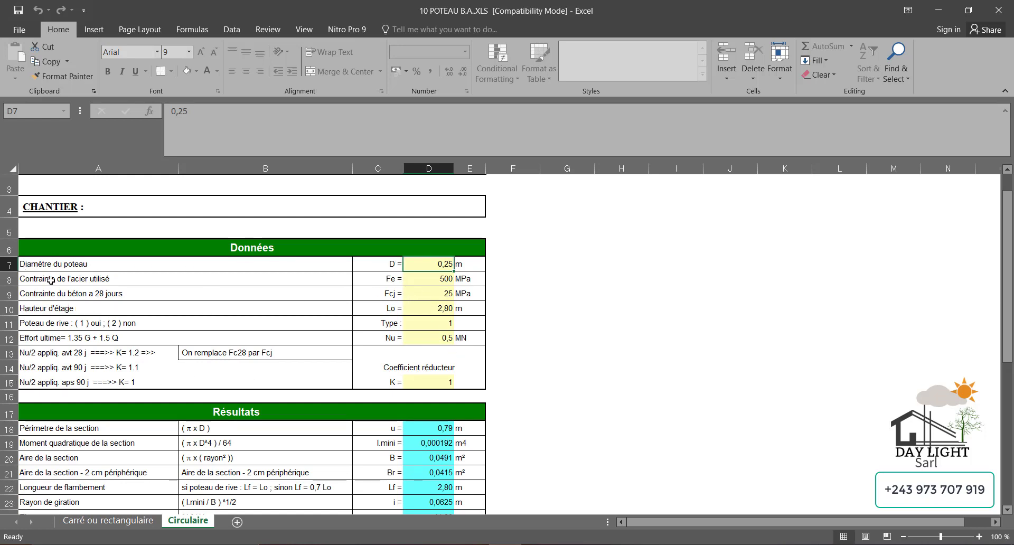
left_click(85, 522)
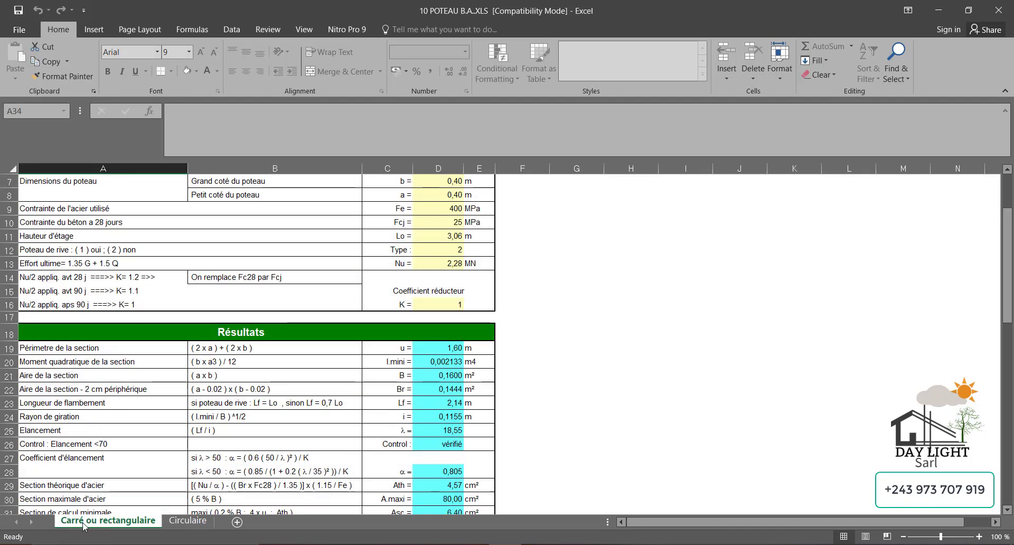
left_click(169, 525)
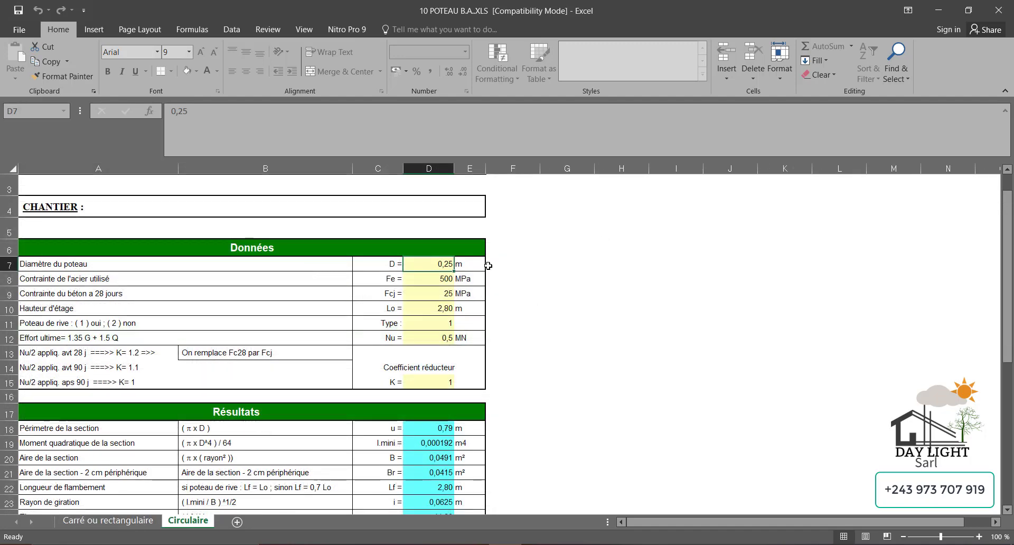
scroll(412, 272, "down", 3)
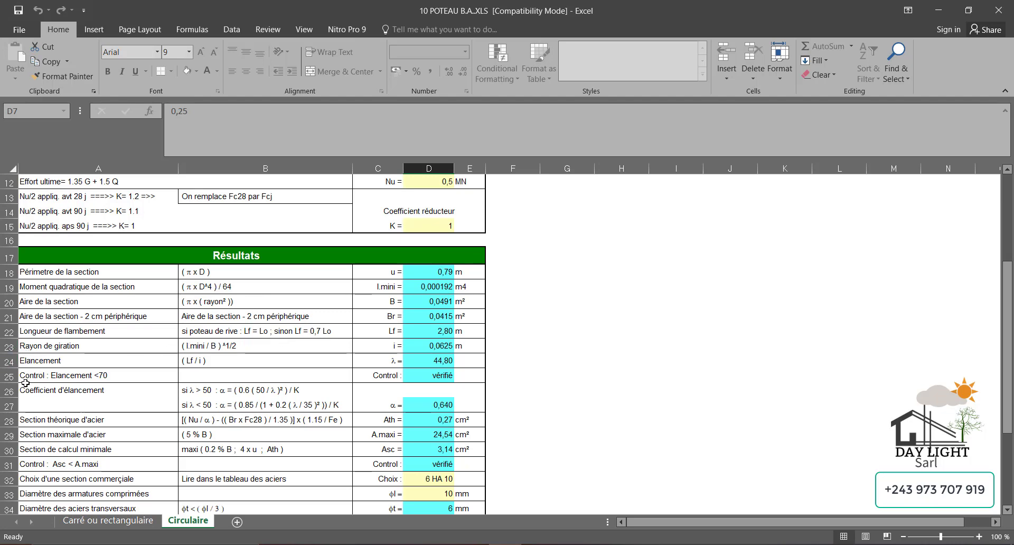
scroll(124, 390, "down", 2)
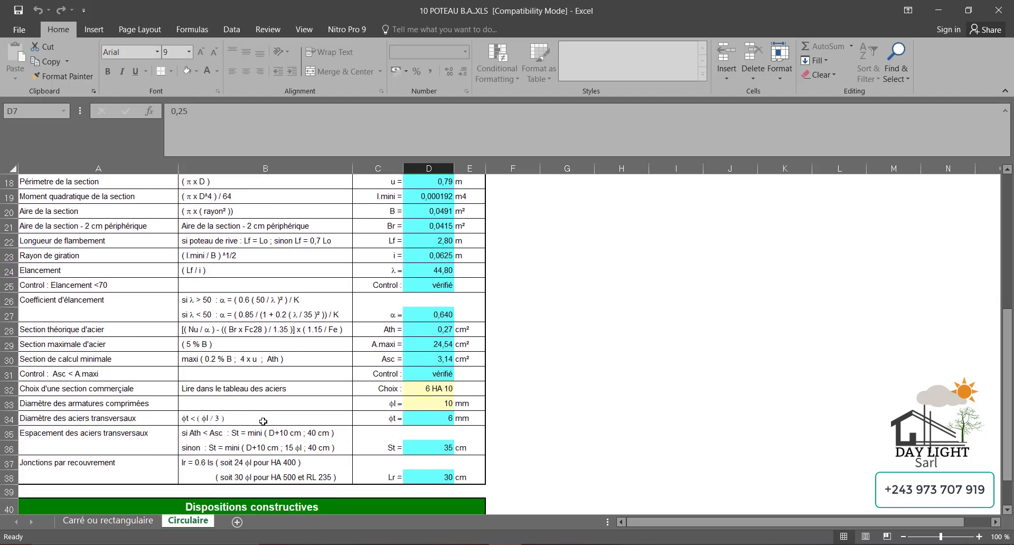
scroll(242, 392, "down", 3)
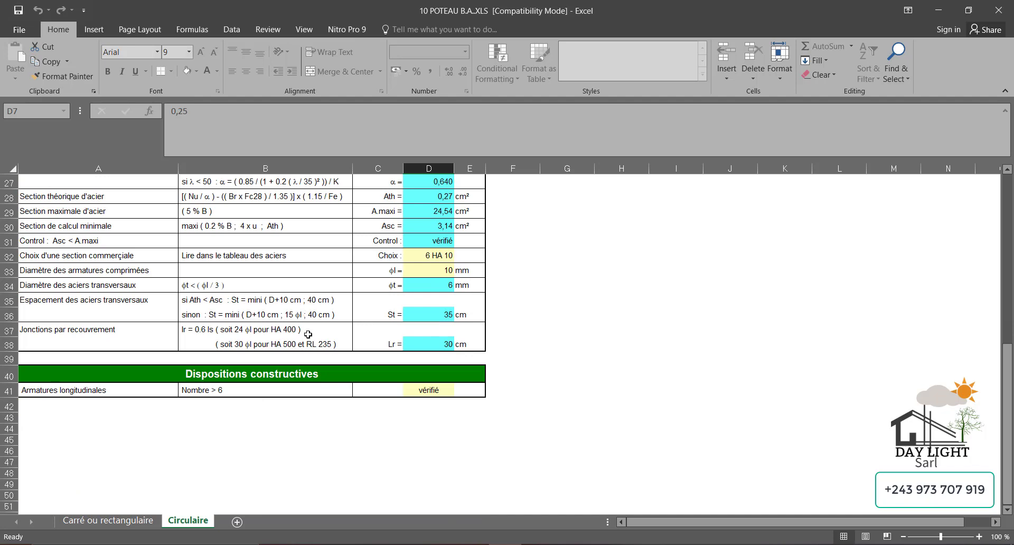
- Examine the Circulaire sheet's Résultats rows, from the section perimeter to the transverse steel spacing and lap joints, against the Données block
scroll(308, 334, "up", 2)
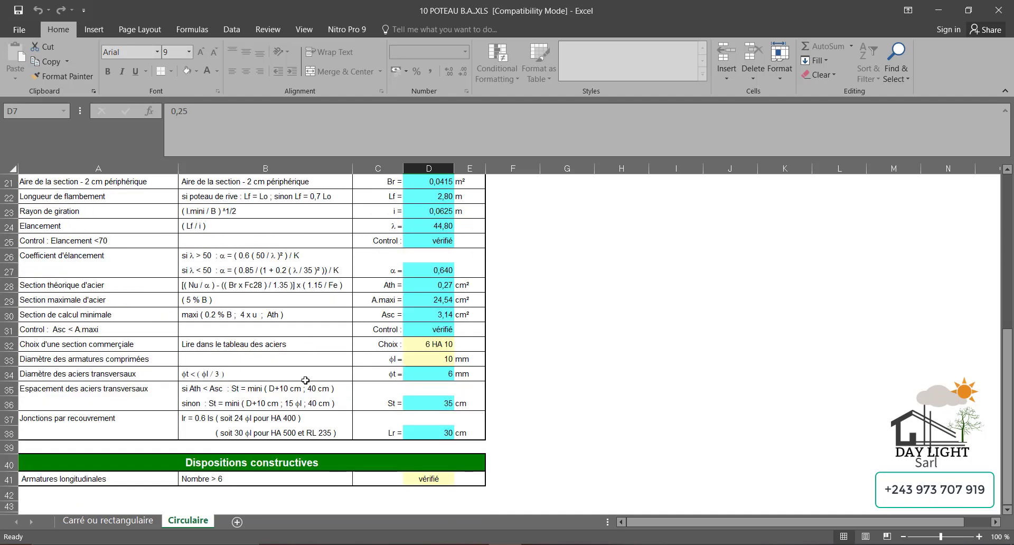
left_click(106, 404)
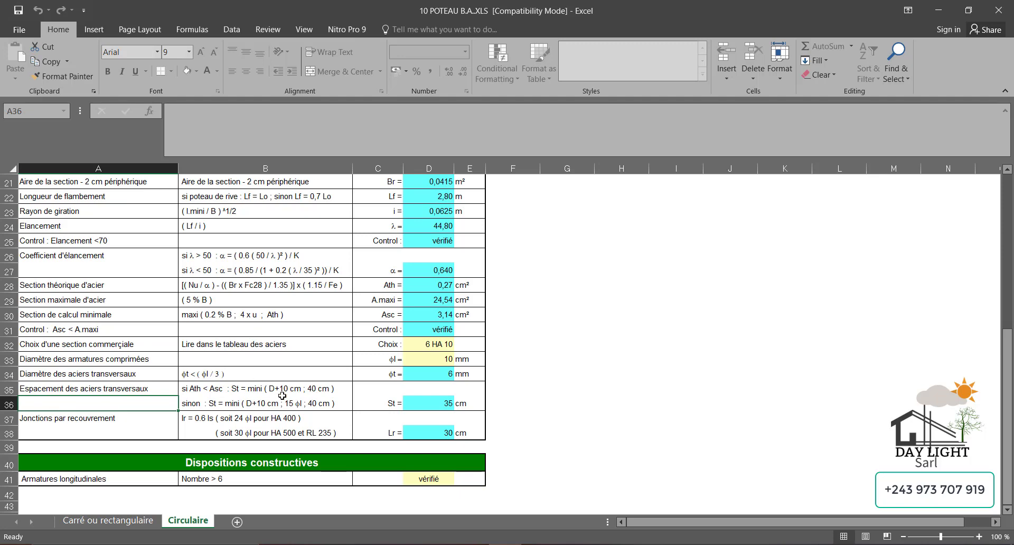
scroll(266, 403, "up", 1)
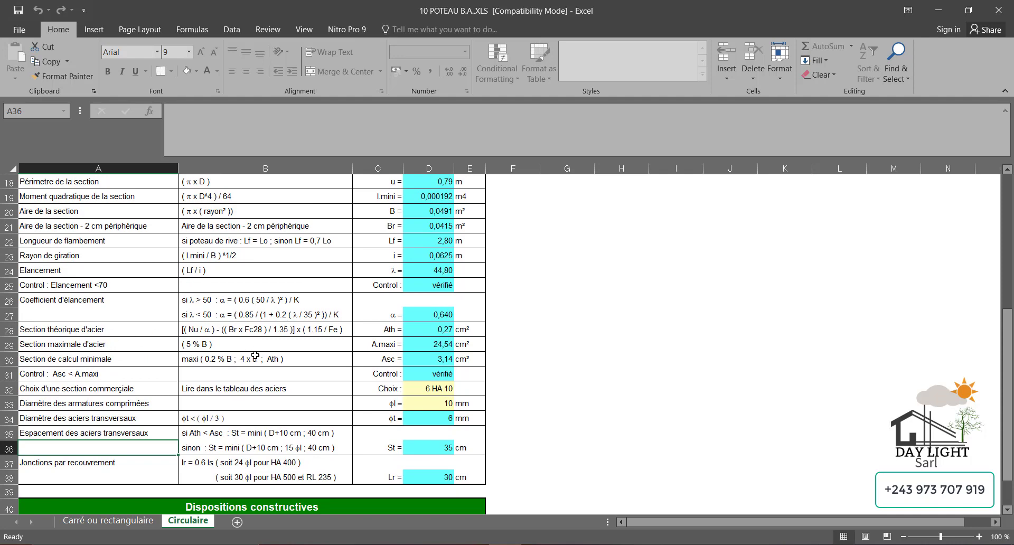
scroll(274, 327, "up", 2)
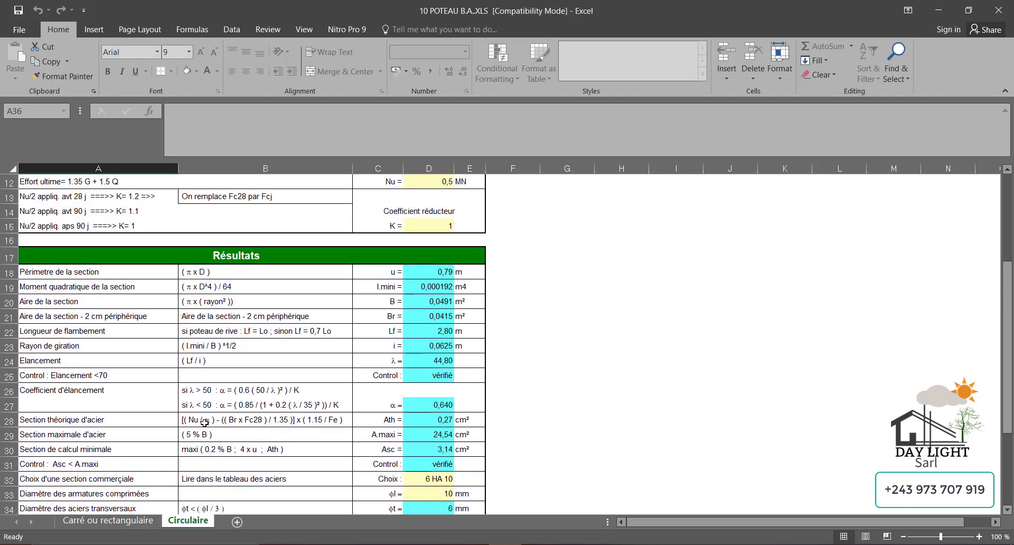
scroll(207, 422, "down", 2)
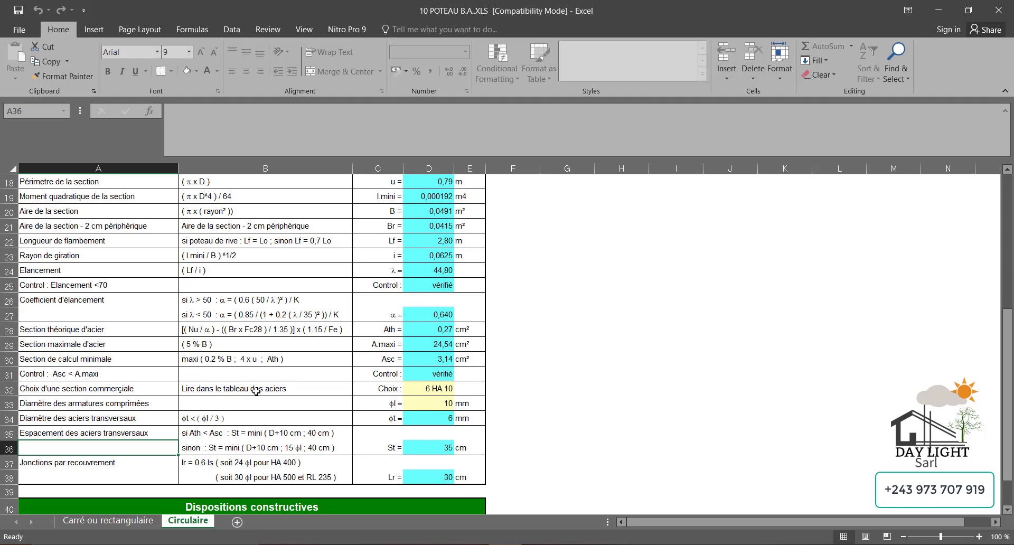
scroll(348, 396, "up", 2)
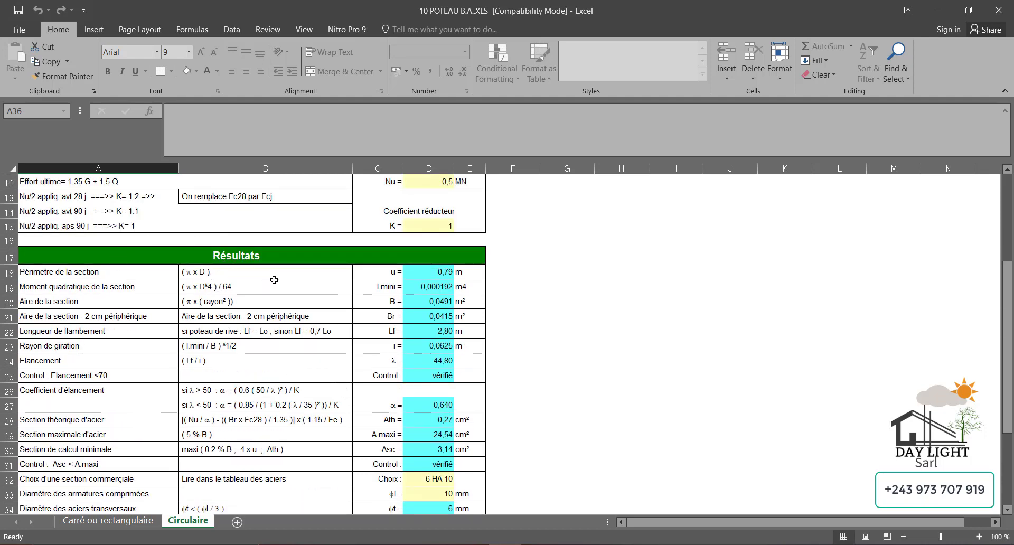
scroll(285, 290, "up", 2)
scroll(297, 309, "up", 3)
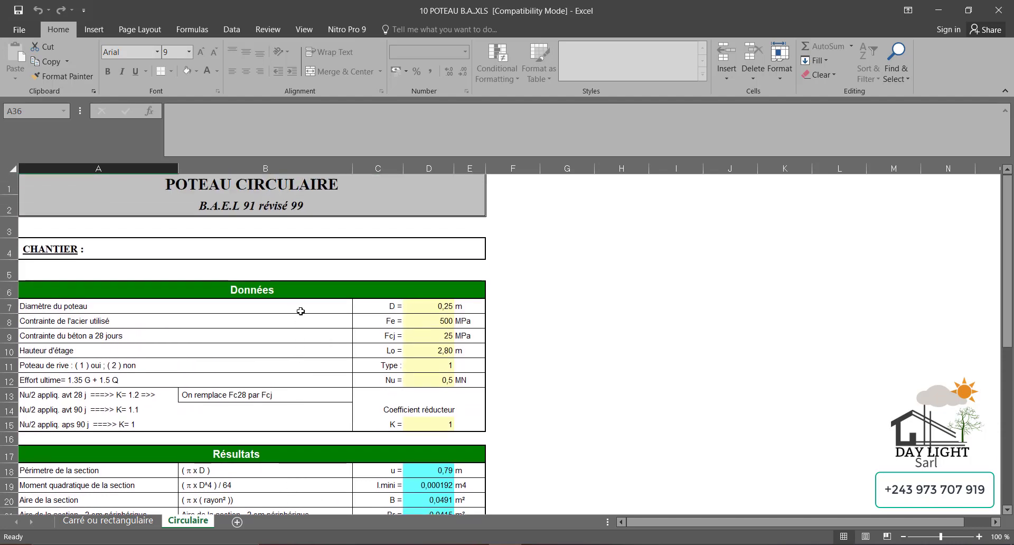
scroll(301, 312, "down", 1)
scroll(301, 312, "down", 5)
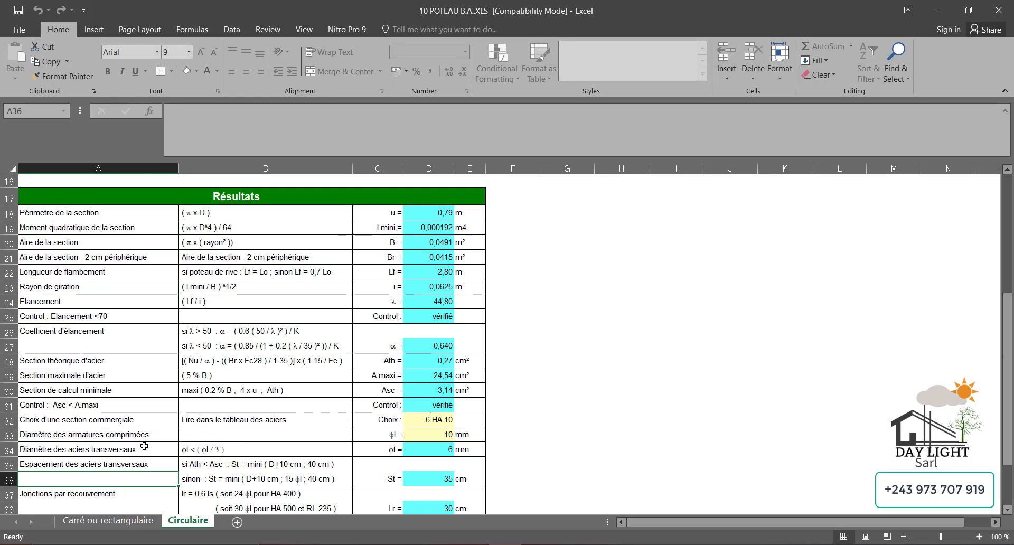
- Return to the Carré ou rectangulaire sheet and review its Résultats rows down to the Dispositions constructives block
left_click(121, 520)
scroll(179, 384, "down", 2)
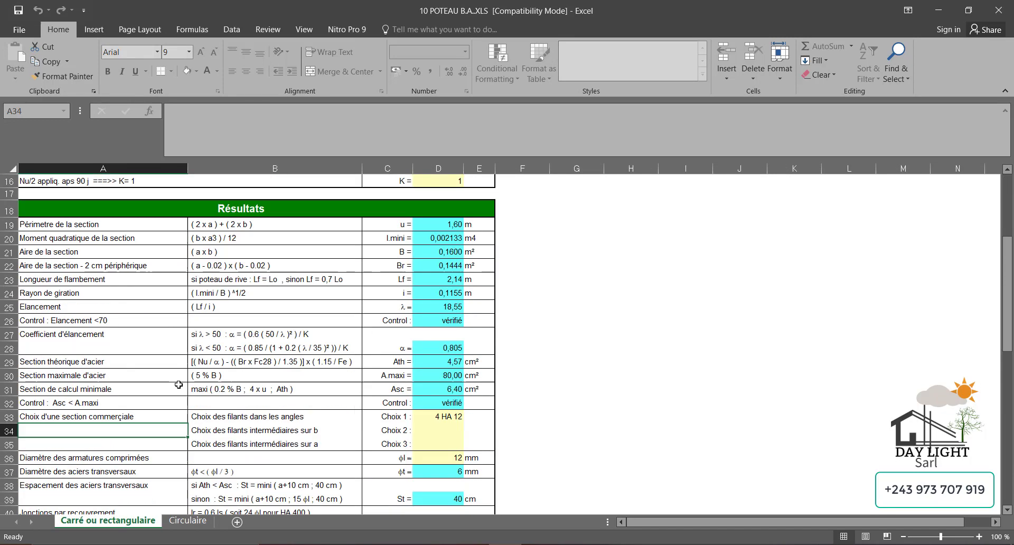
scroll(179, 384, "down", 5)
scroll(180, 388, "up", 8)
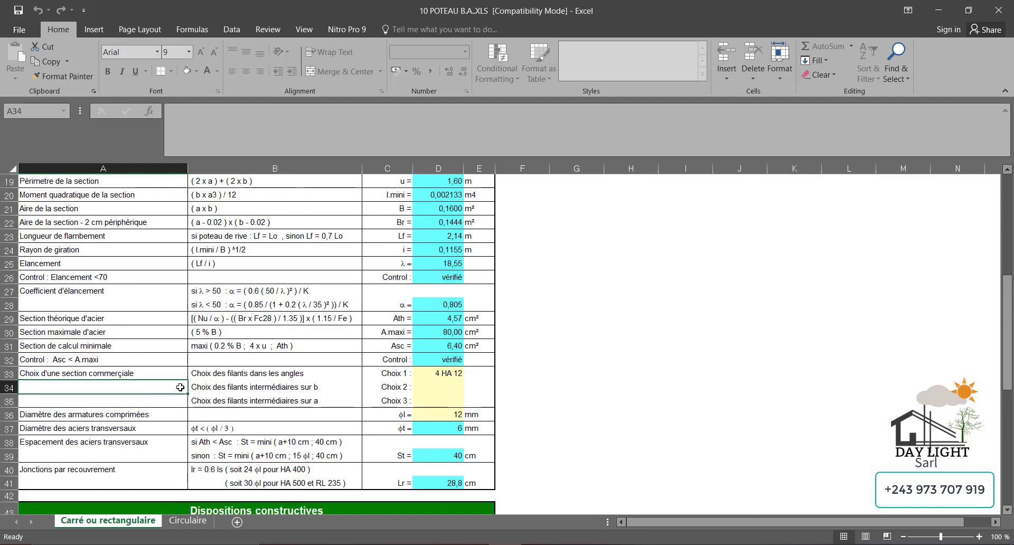